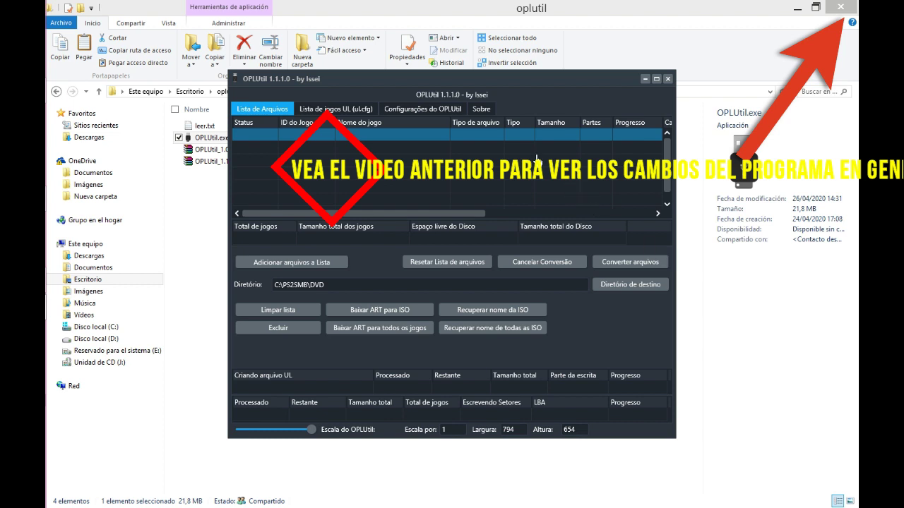
Add Mojo.bin from the C:\PS2SMB\DVD folder to the file list and convert it
{"action": "left_click", "coordinate": [482, 109]}
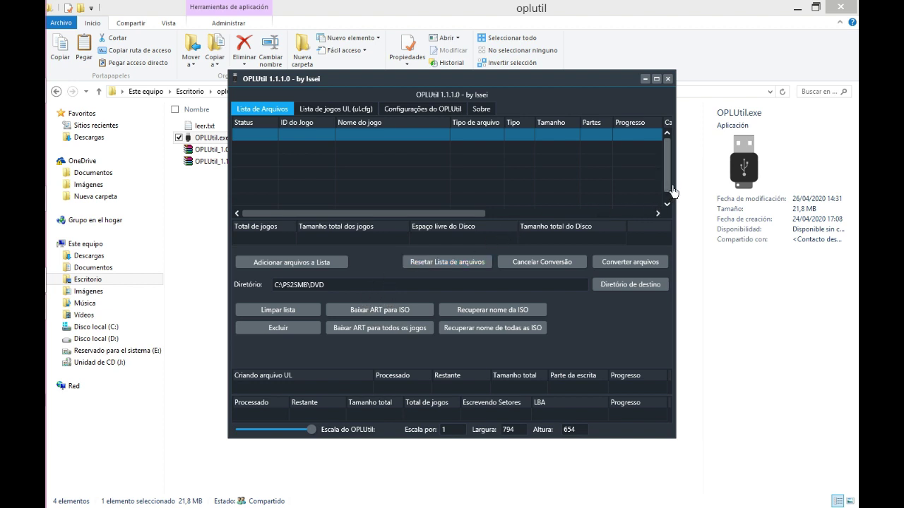
{"action": "left_click", "coordinate": [297, 269]}
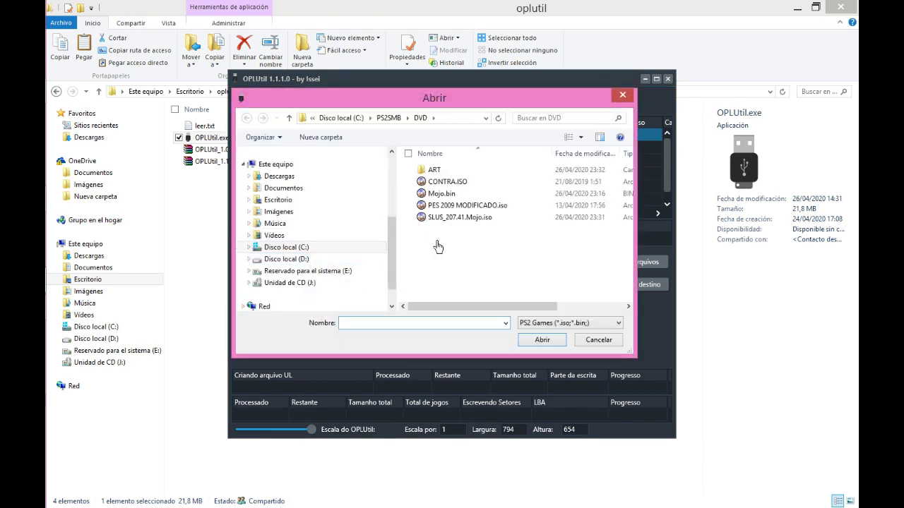
{"action": "left_click", "coordinate": [449, 199]}
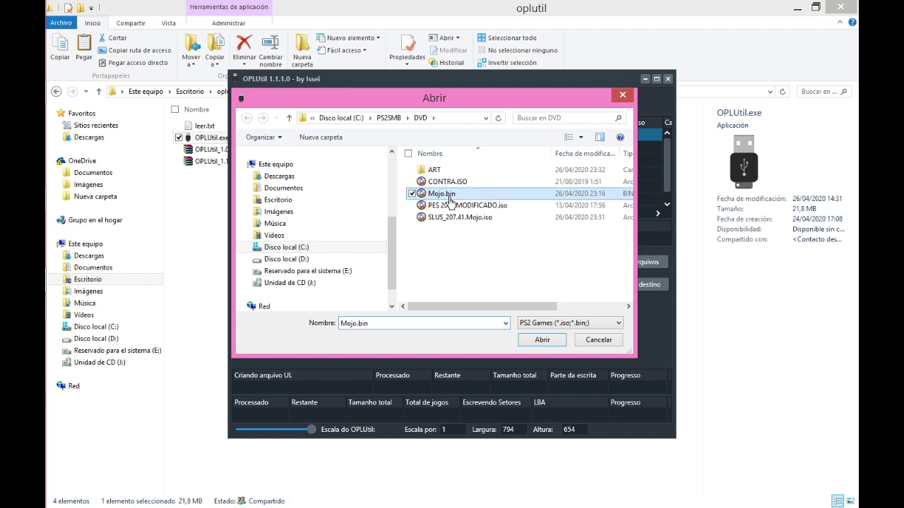
{"action": "left_click", "coordinate": [542, 340]}
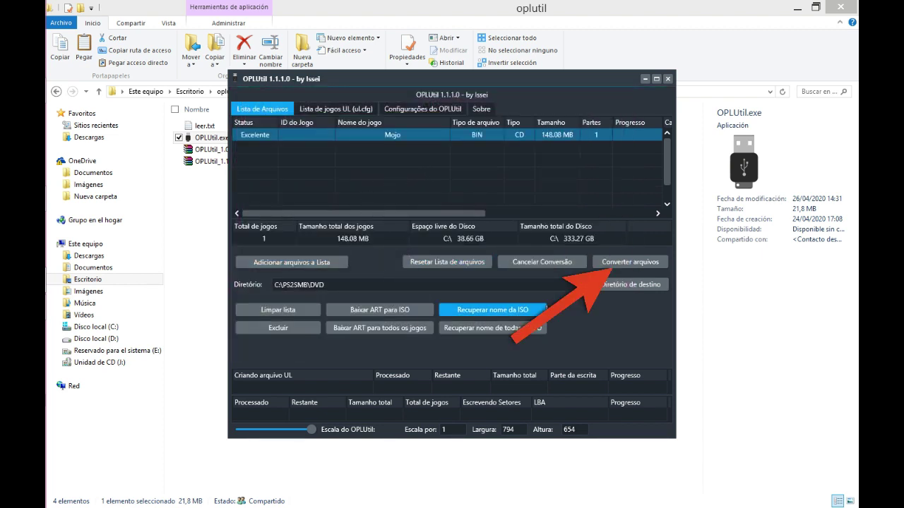
{"action": "left_click", "coordinate": [635, 266]}
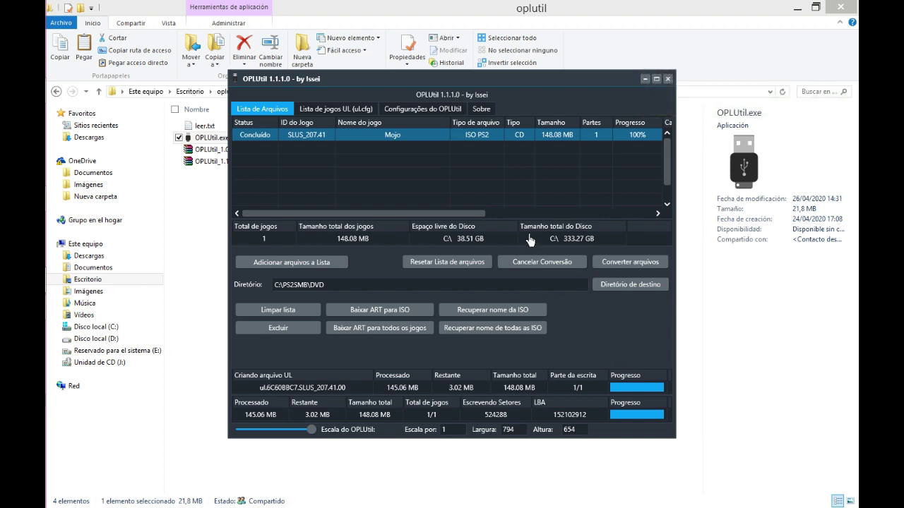
Load ul.cfg from the C:\PS2SMB\DVD folder into the UL games list and select the Mojo entry
{"action": "left_click", "coordinate": [360, 111]}
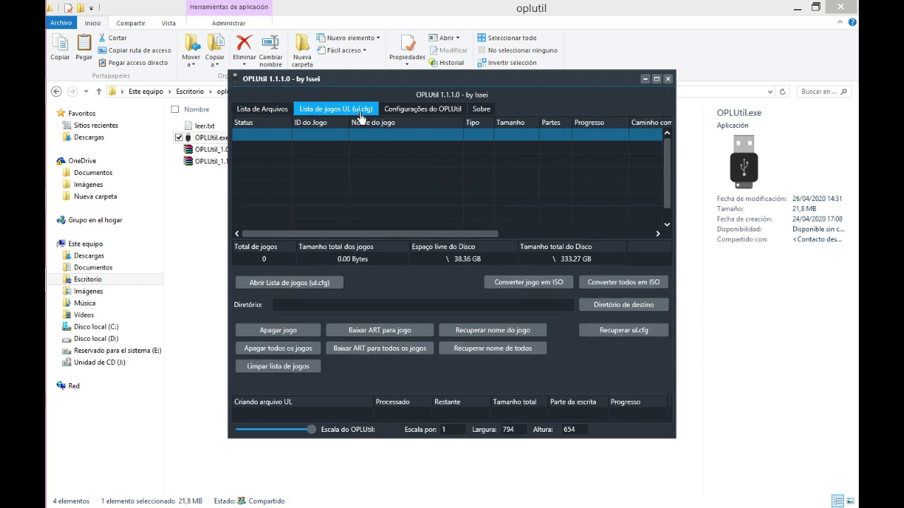
{"action": "left_click", "coordinate": [351, 167]}
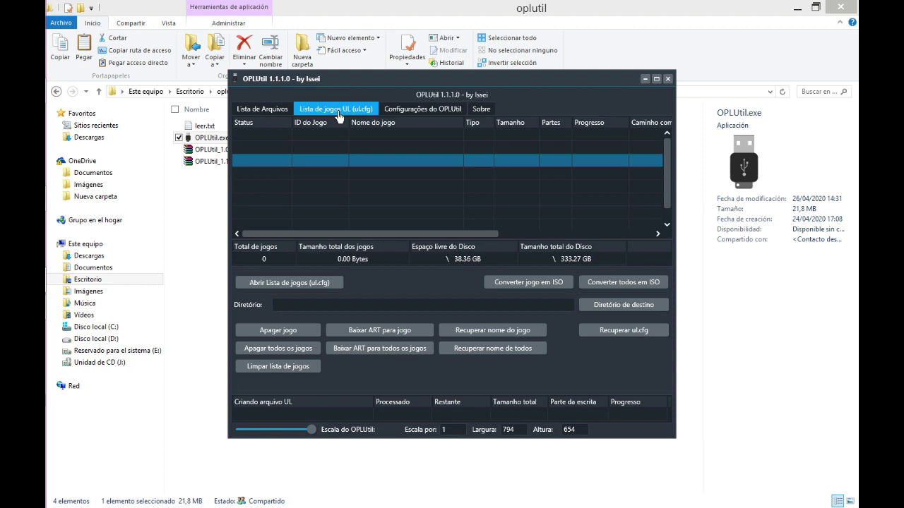
{"action": "left_click", "coordinate": [280, 110]}
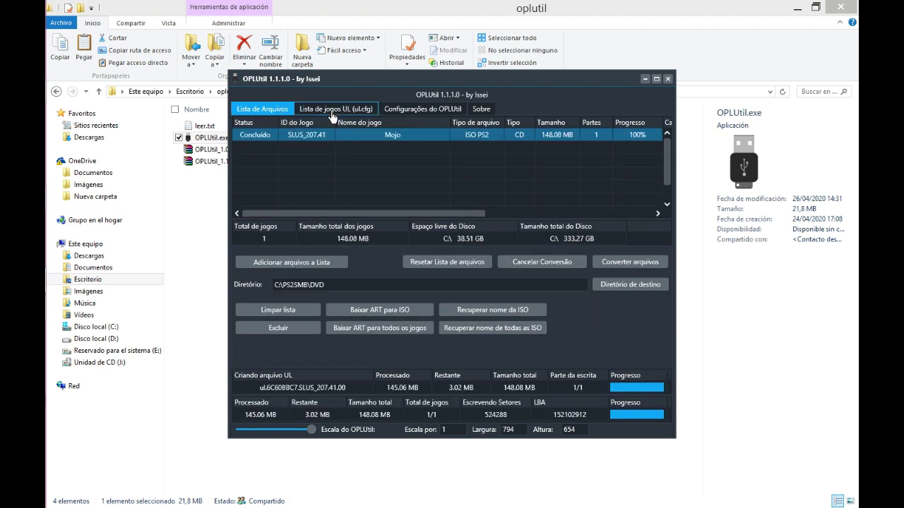
{"action": "left_click", "coordinate": [332, 111]}
{"action": "left_click", "coordinate": [297, 288]}
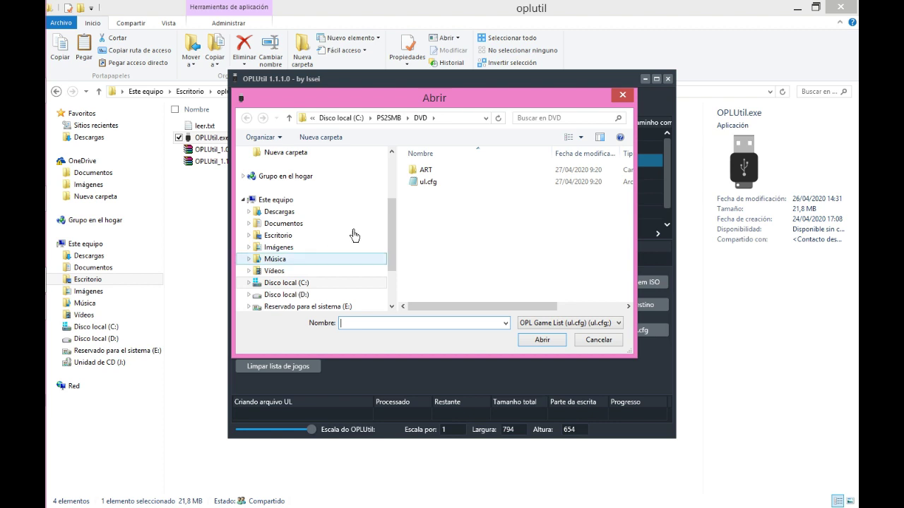
{"action": "left_click", "coordinate": [439, 187]}
{"action": "left_click", "coordinate": [550, 342]}
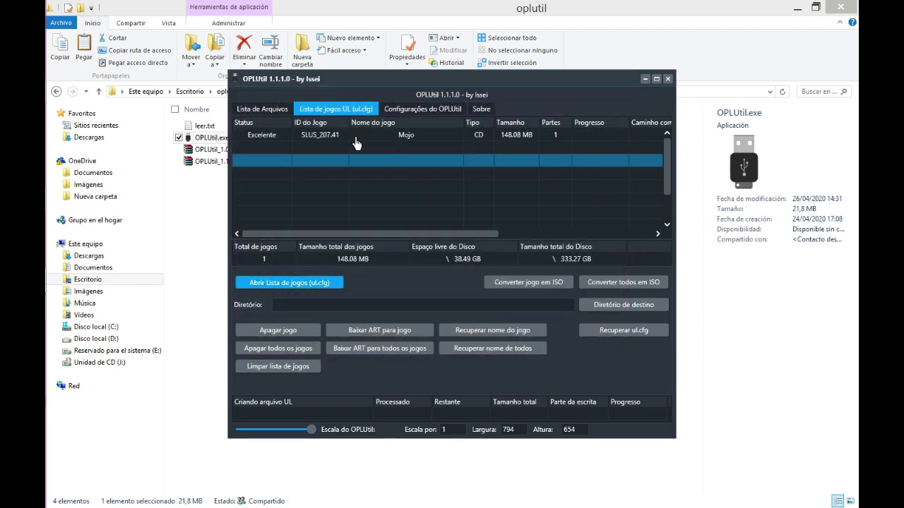
{"action": "left_click", "coordinate": [356, 138]}
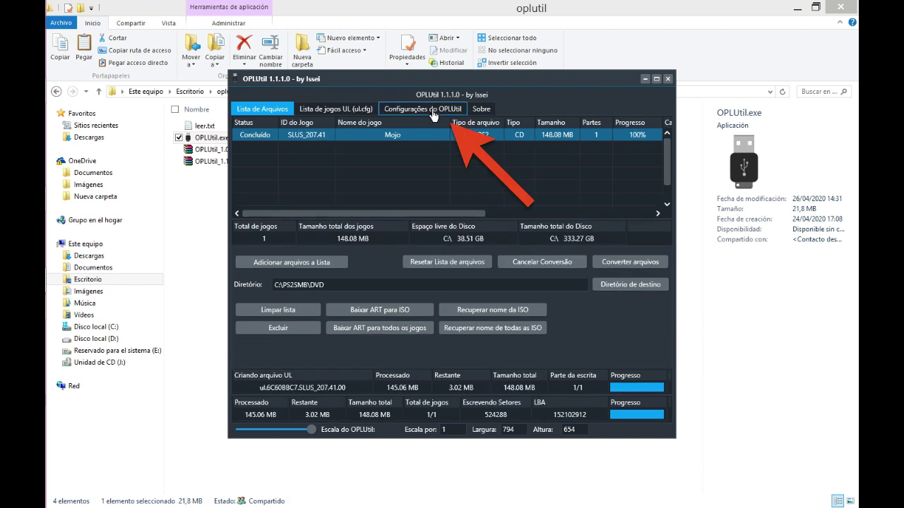
Switch the program language to English (United States) and request the ART download for the Mojo game
{"action": "left_click", "coordinate": [433, 114]}
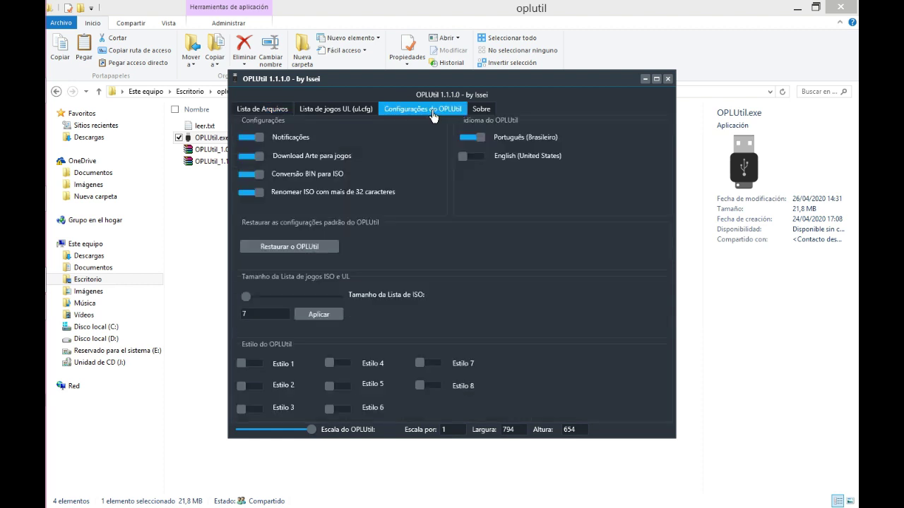
{"action": "left_click", "coordinate": [486, 165]}
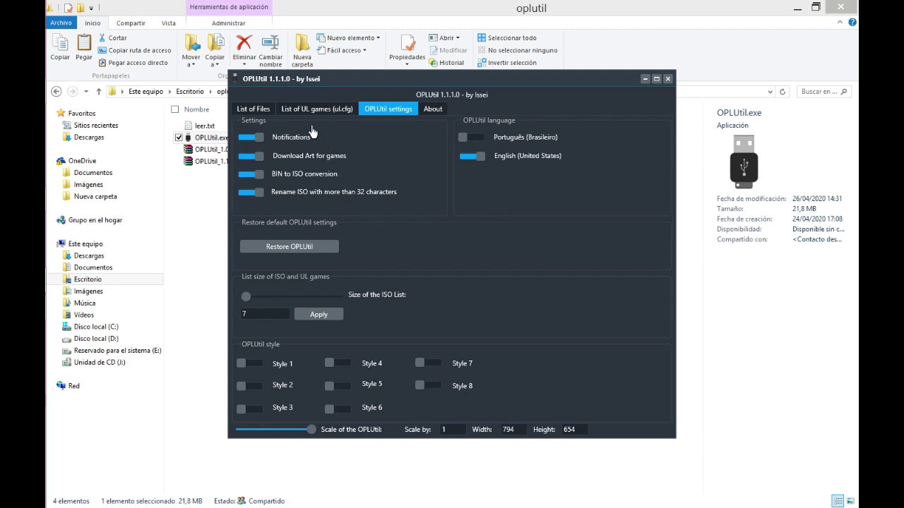
{"action": "left_click", "coordinate": [261, 114]}
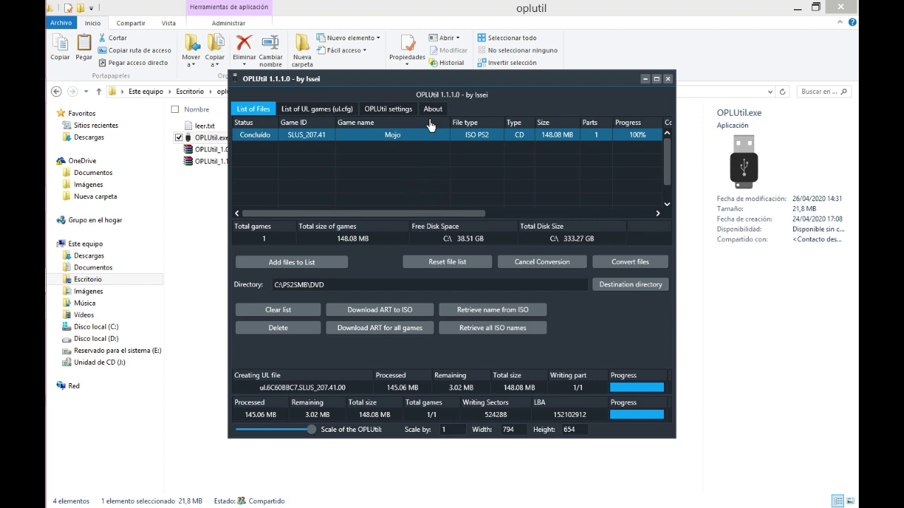
{"action": "left_click", "coordinate": [408, 113]}
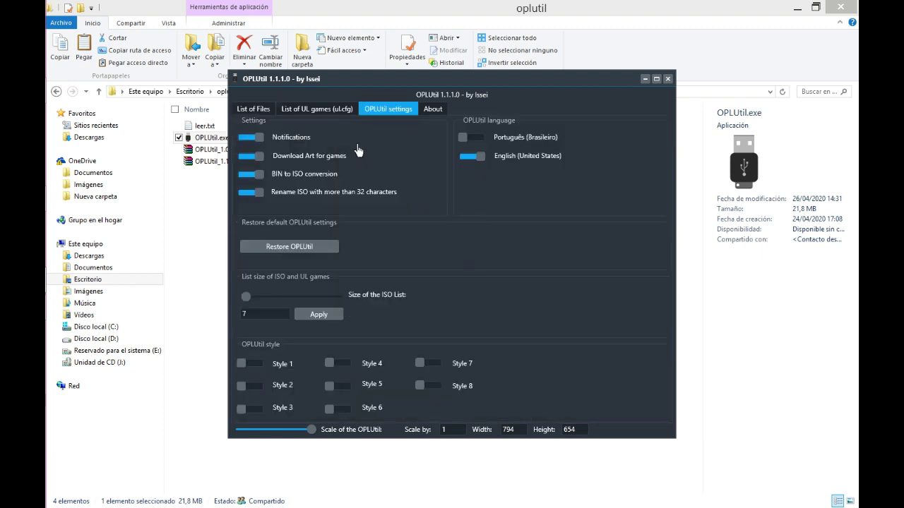
{"action": "left_click", "coordinate": [267, 110]}
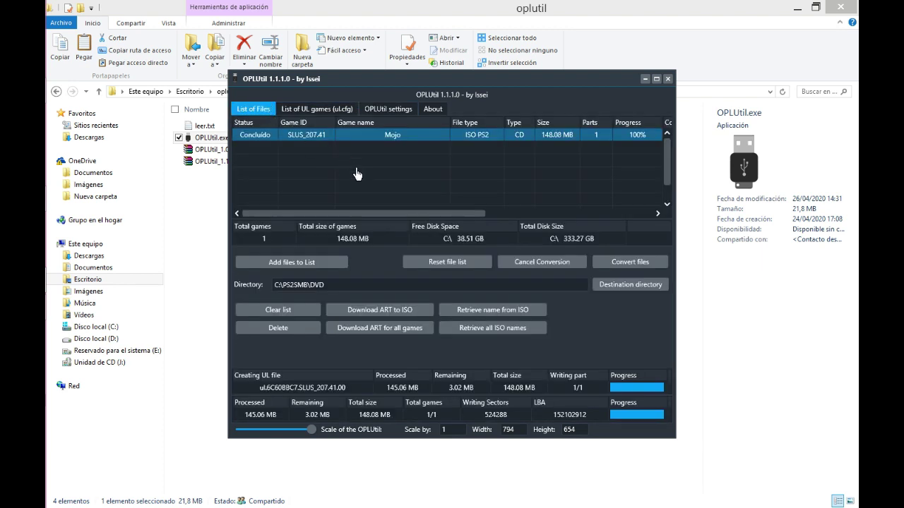
{"action": "left_click", "coordinate": [365, 311]}
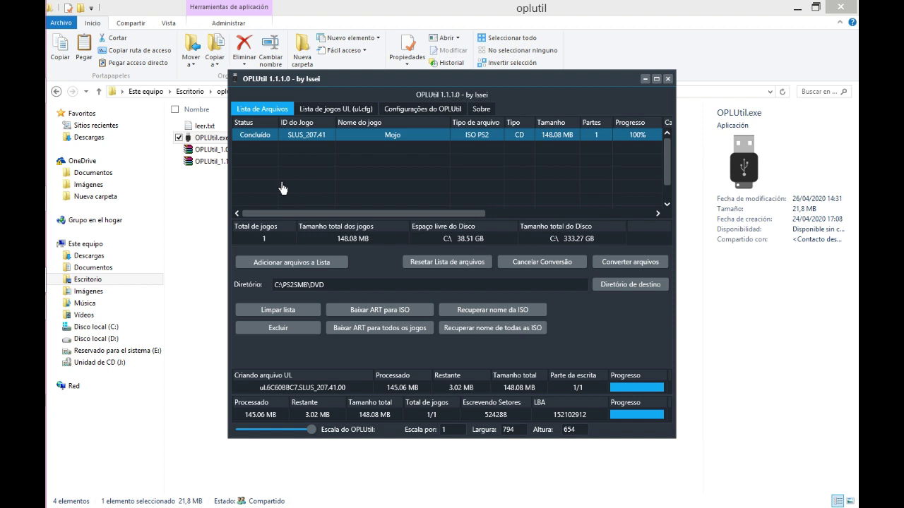
Add SLES_503.85.Metal Gear Solid 2.iso from the PS2SMB3\DVD folder on drive H: to the file list
{"action": "left_click", "coordinate": [325, 116]}
{"action": "left_click", "coordinate": [269, 111]}
{"action": "left_click", "coordinate": [300, 271]}
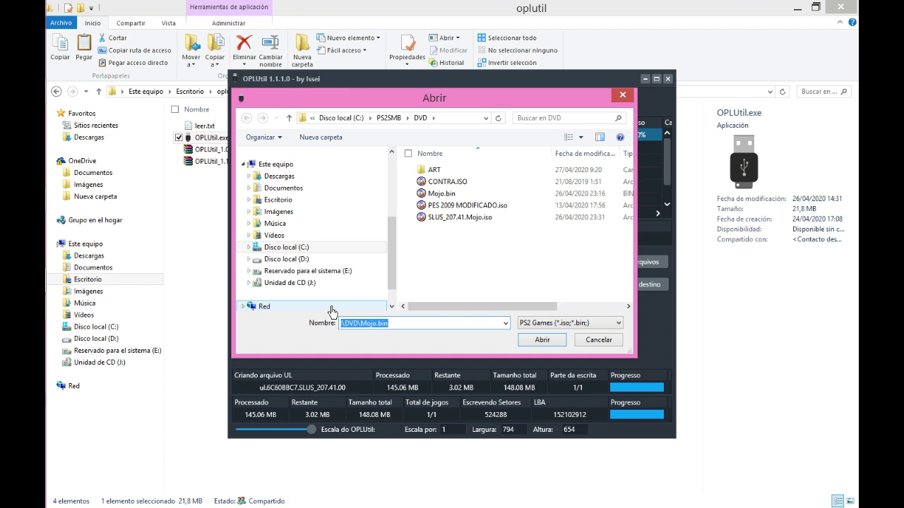
{"action": "left_click", "coordinate": [286, 271]}
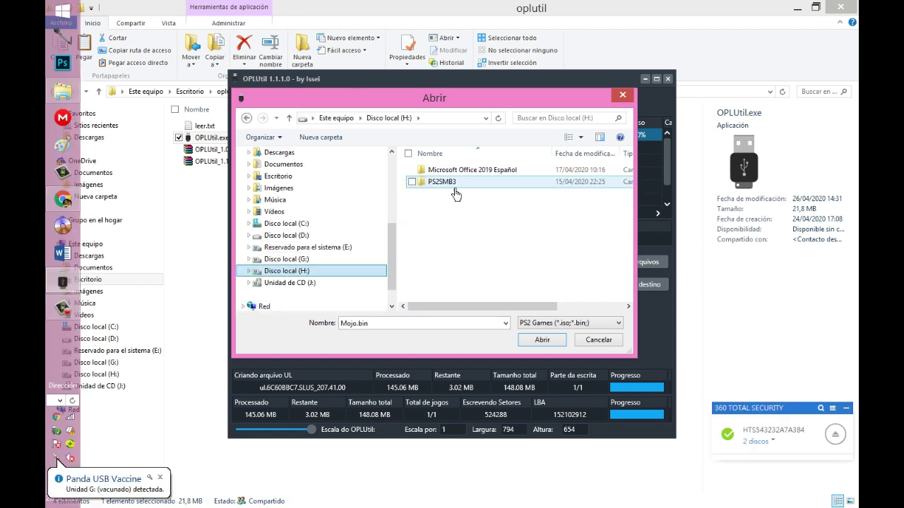
{"action": "double_click", "coordinate": [438, 181]}
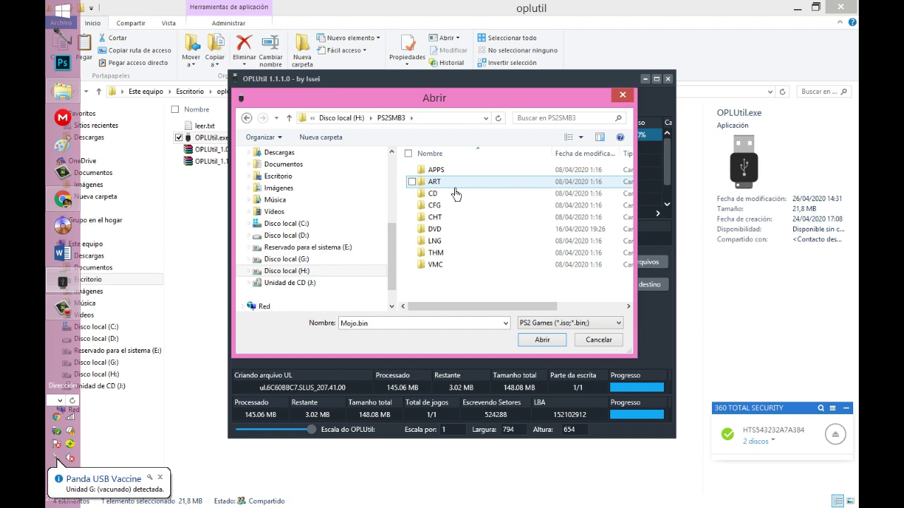
{"action": "double_click", "coordinate": [434, 230]}
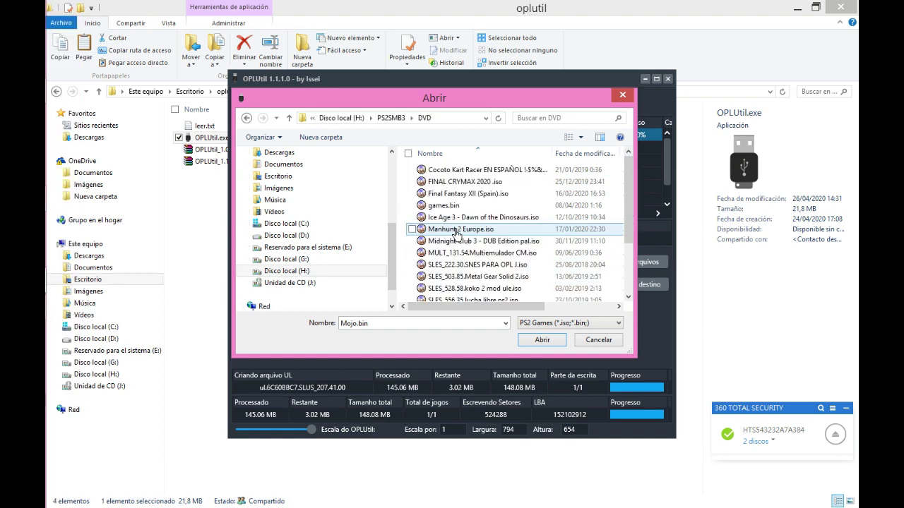
{"action": "left_click_drag", "start_coordinate": [635, 223], "coordinate": [637, 278]}
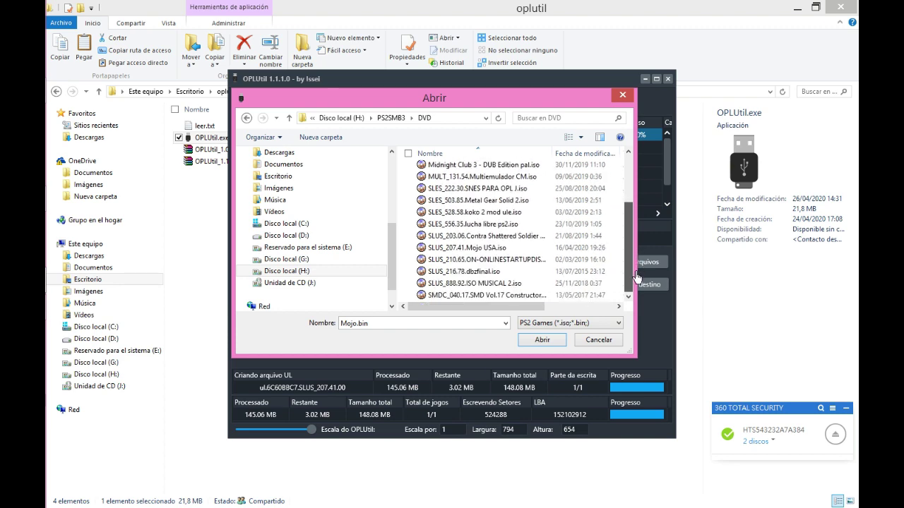
{"action": "scroll", "coordinate": [520, 286], "scroll_direction": "up", "scroll_amount": 1}
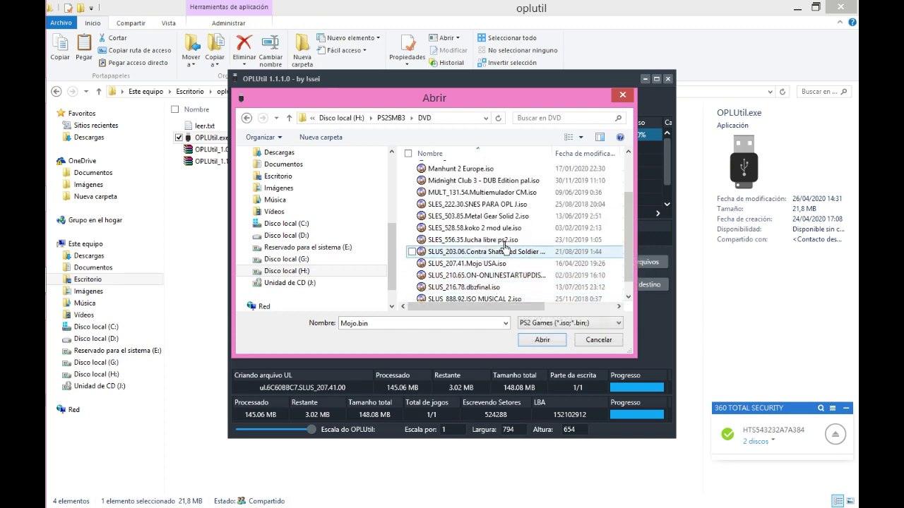
{"action": "left_click", "coordinate": [506, 217]}
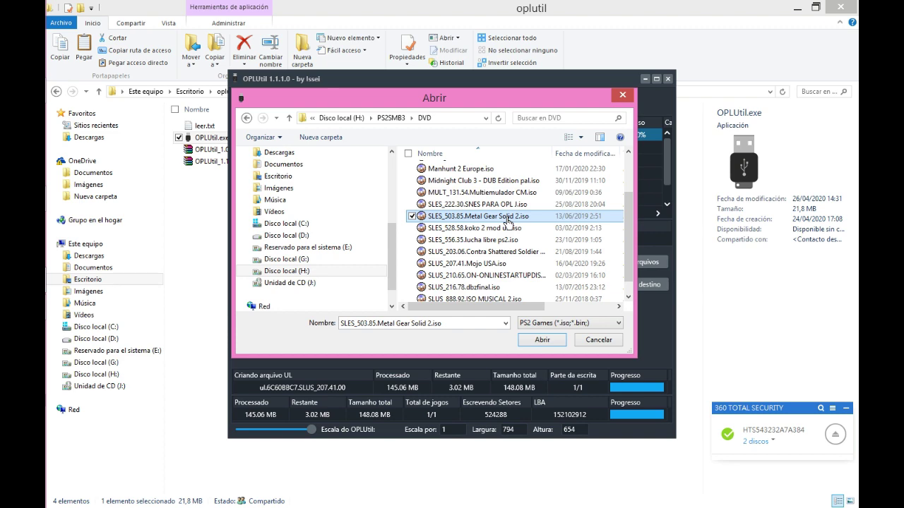
{"action": "left_click", "coordinate": [543, 342]}
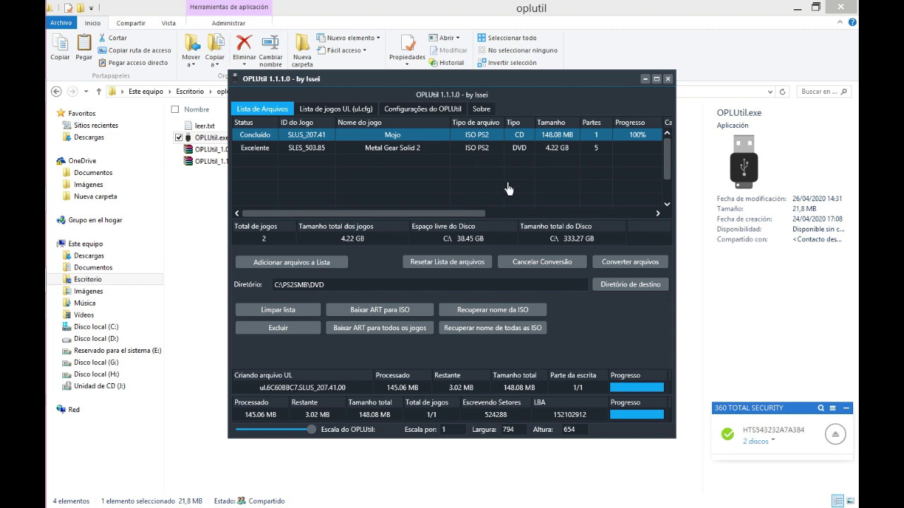
Confirm C:\PS2SMB\DVD as the destination directory for the converted files
{"action": "left_click", "coordinate": [620, 286]}
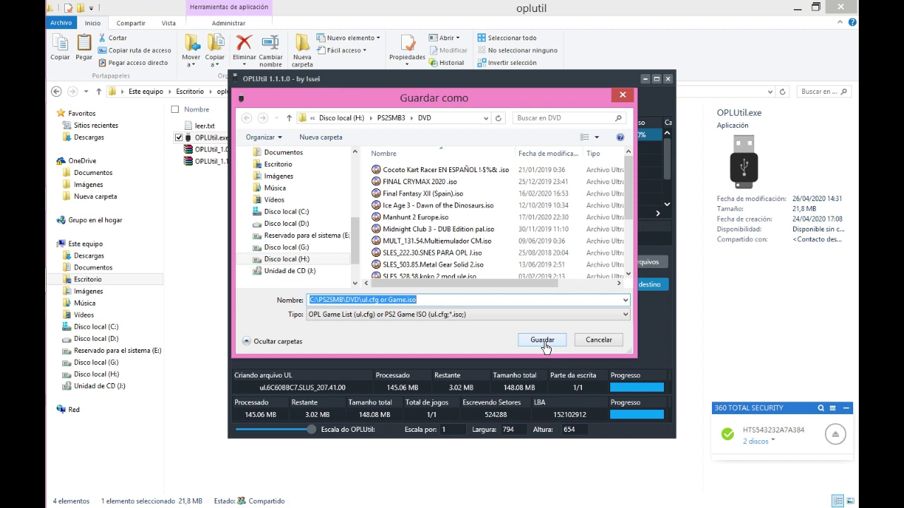
{"action": "left_click", "coordinate": [542, 341]}
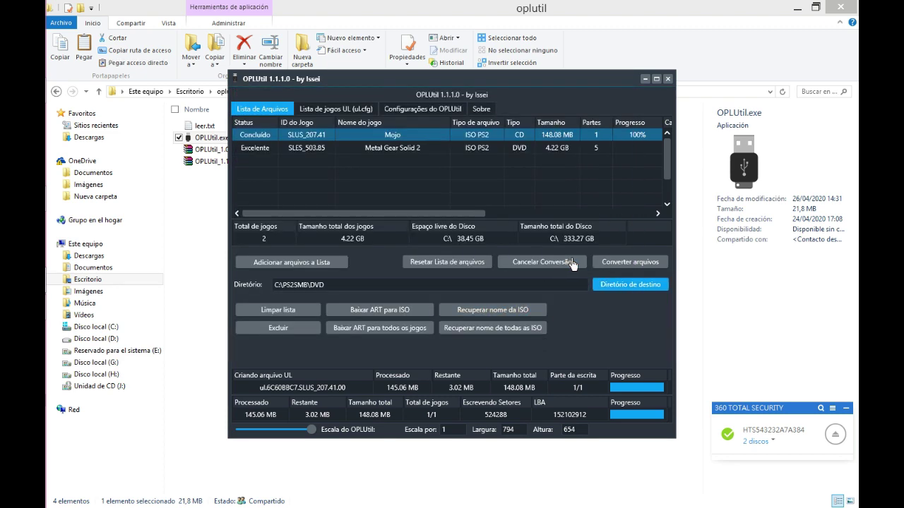